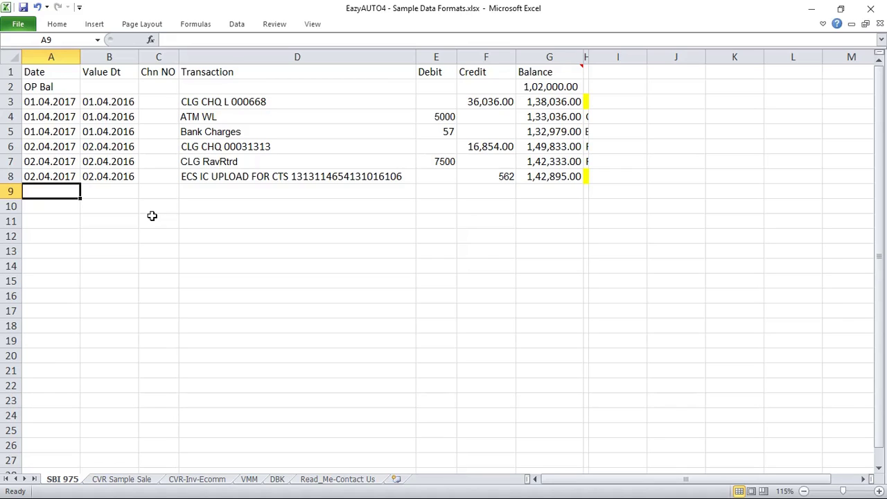
Review the statement headings Date, Value Dt, Chn NO, Transaction, Debit, Credit and Balance.
left_click(28, 74)
left_click(100, 73)
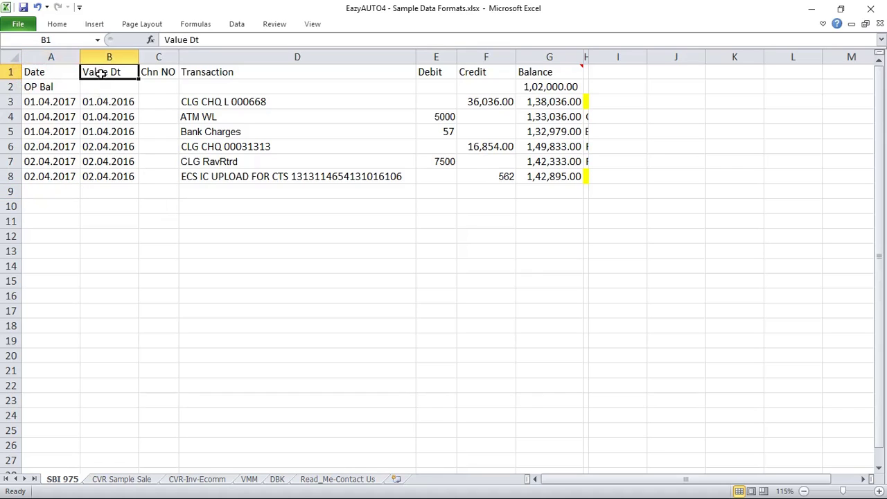
left_click(154, 71)
left_click(218, 73)
left_click(430, 70)
left_click(478, 72)
left_click(535, 73)
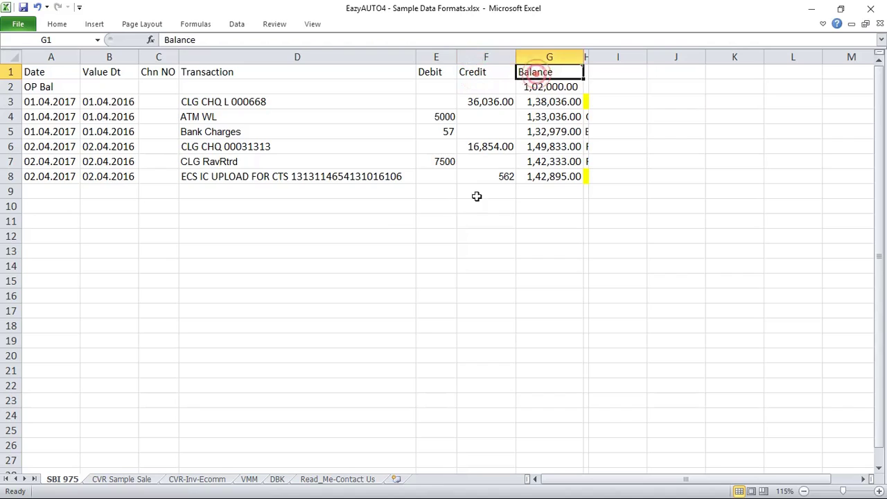
left_click(384, 220)
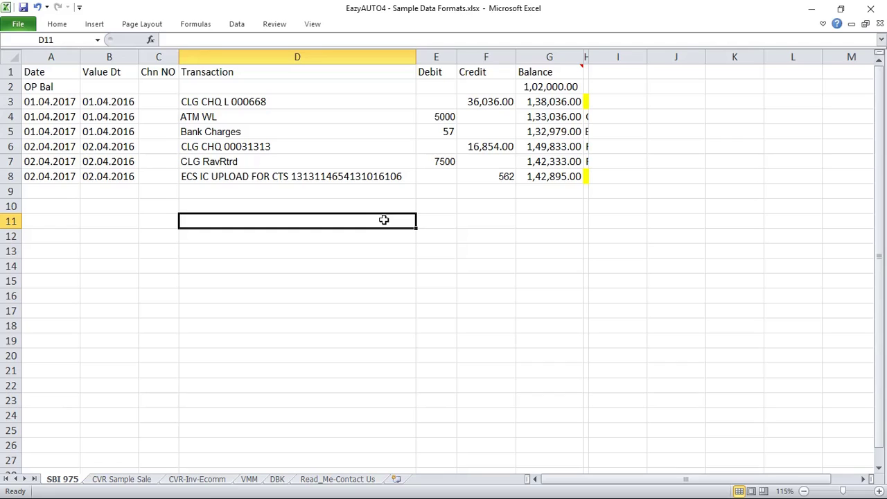
Widen column H so ledger names like Cash show, and select H4:H7.
scroll(512, 139, "down", 1)
scroll(589, 111, "up", 1)
left_click_drag(588, 56, 666, 57)
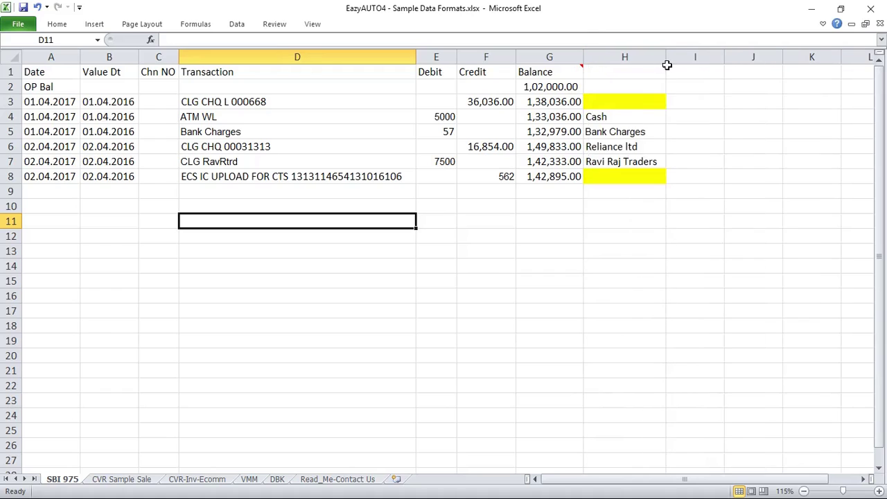
left_click(624, 117)
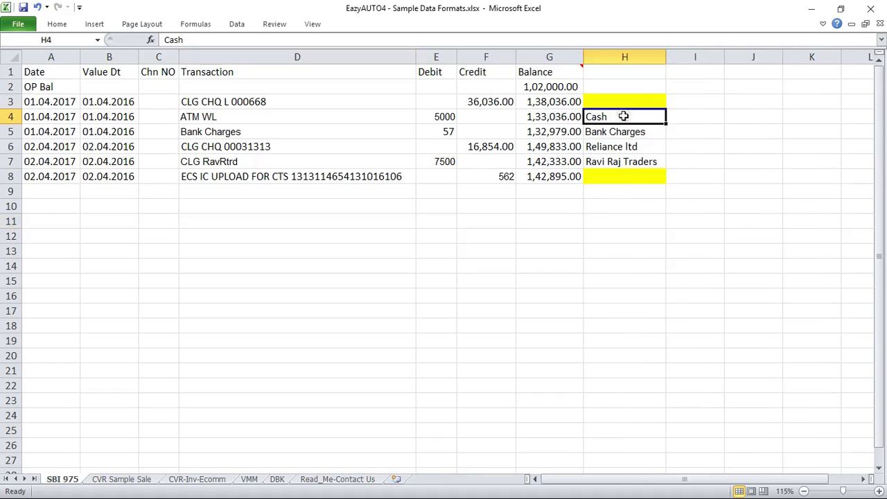
left_click(628, 163)
left_click_drag(600, 118, 619, 162)
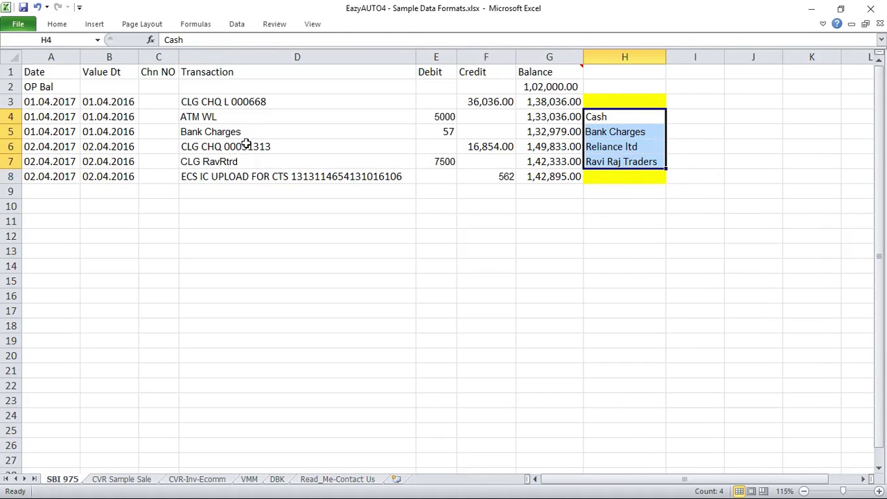
Mark transaction rows 3, 7 and 8, noting blank ledger cells H3 and H8, then switch to Eazy AUTO4.
left_click(70, 104)
left_click_drag(60, 99, 624, 102)
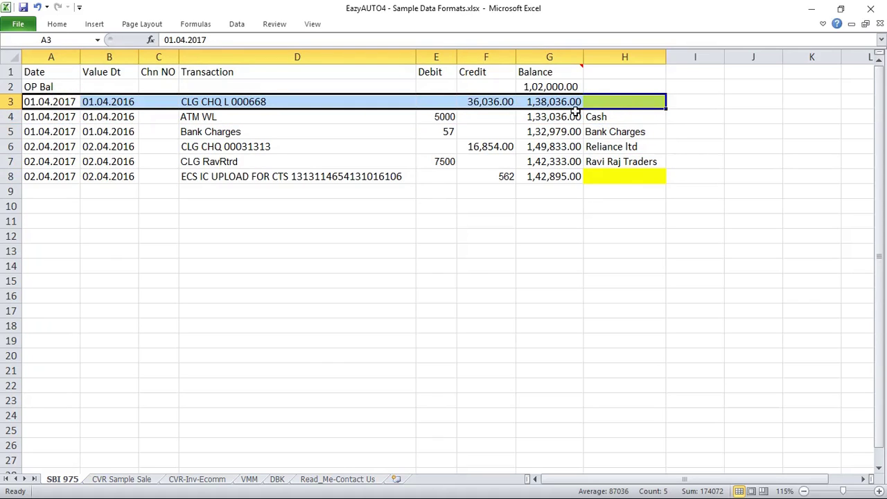
left_click_drag(58, 175, 625, 177)
left_click(626, 177)
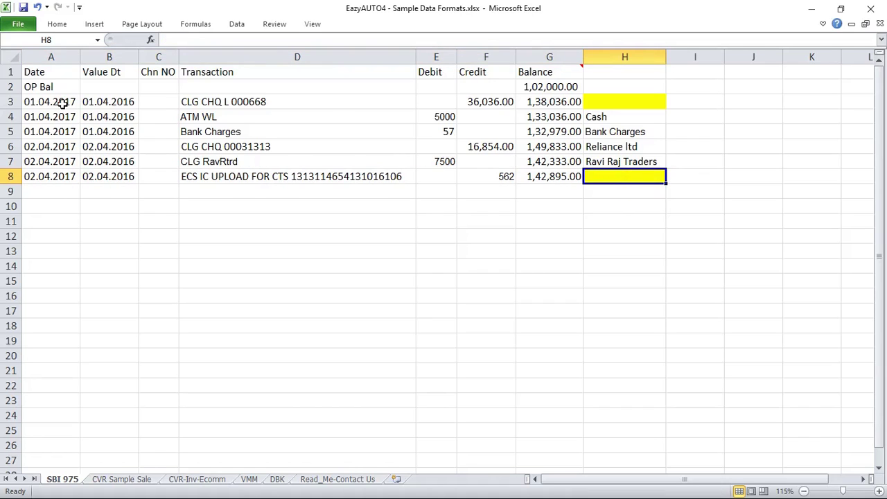
left_click(590, 105)
left_click(612, 173)
left_click_drag(614, 164, 600, 117)
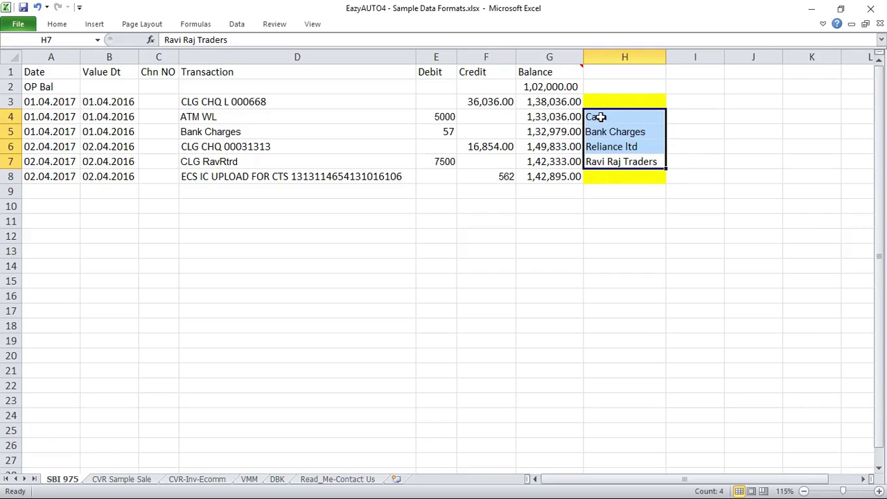
key("alt+Tab")
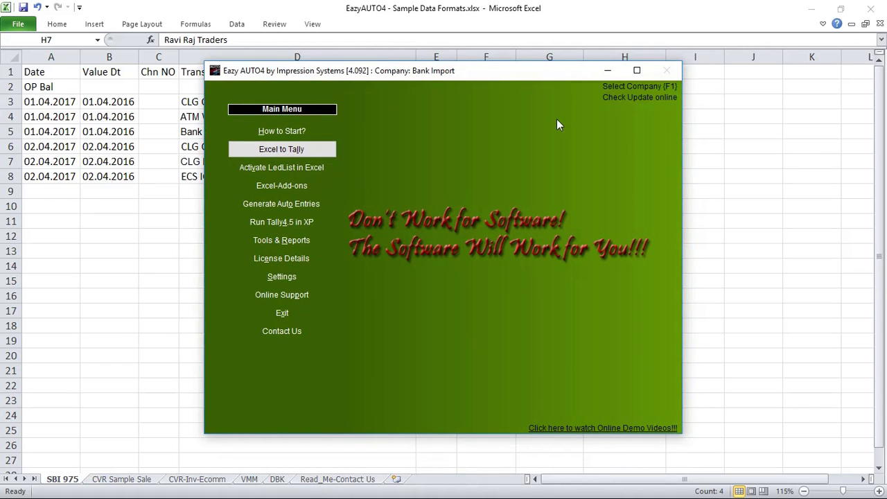
Select the Bank Import company from the F1 list and open the Excel to Tally menu.
key("F1")
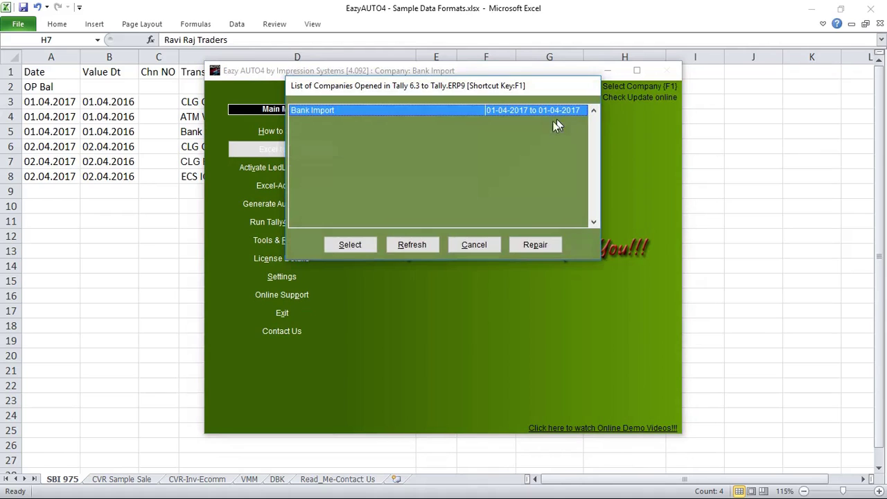
left_click(350, 247)
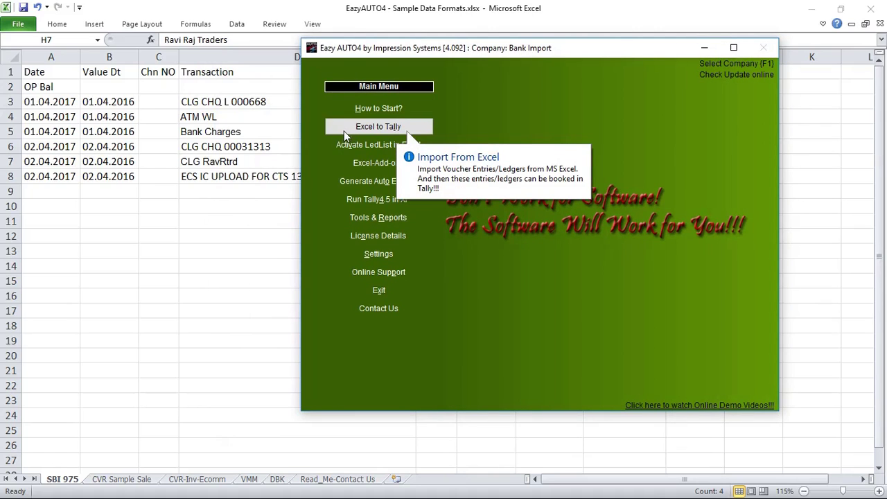
left_click(401, 128)
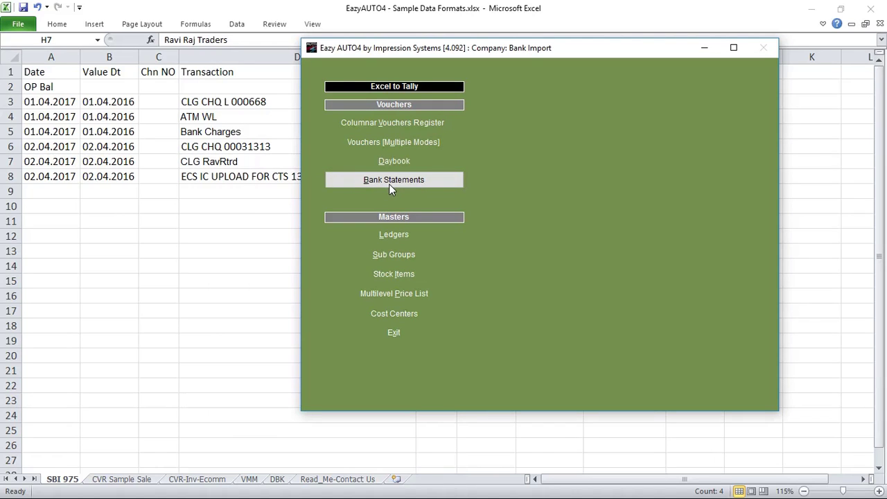
Open the Import Bank Statements screen and review the bank formats, keeping AxisBank.
left_click(389, 181)
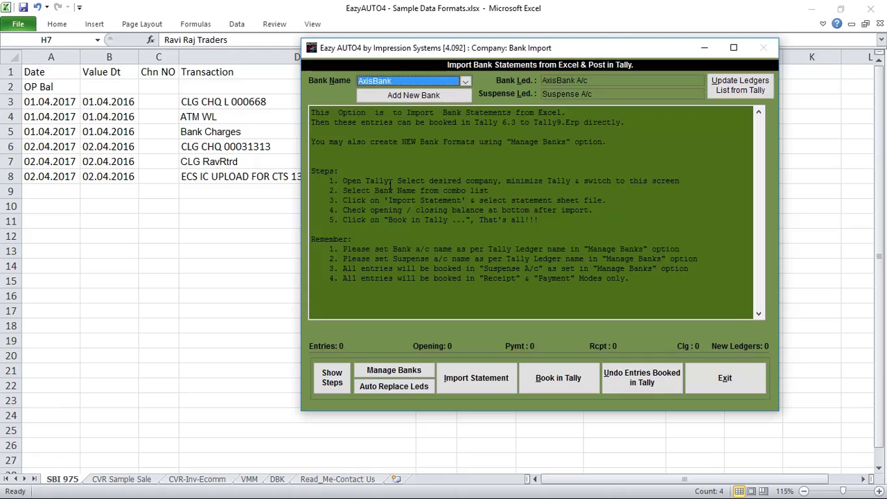
left_click(462, 80)
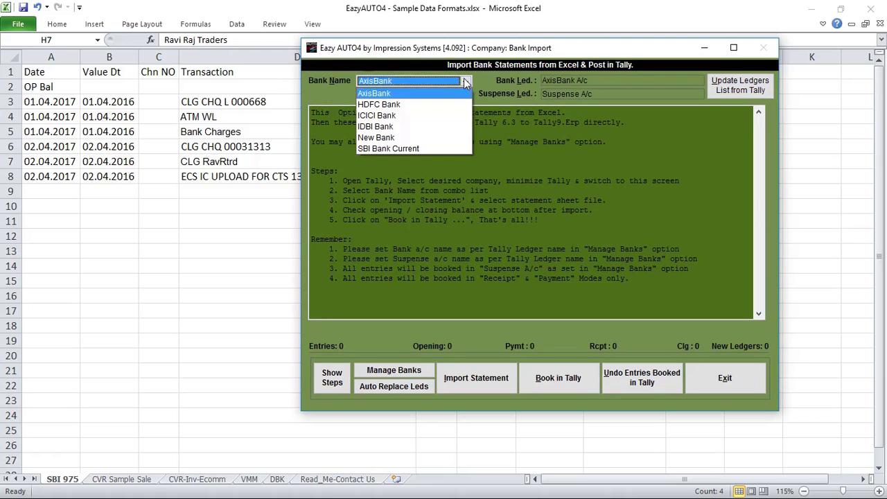
left_click(378, 93)
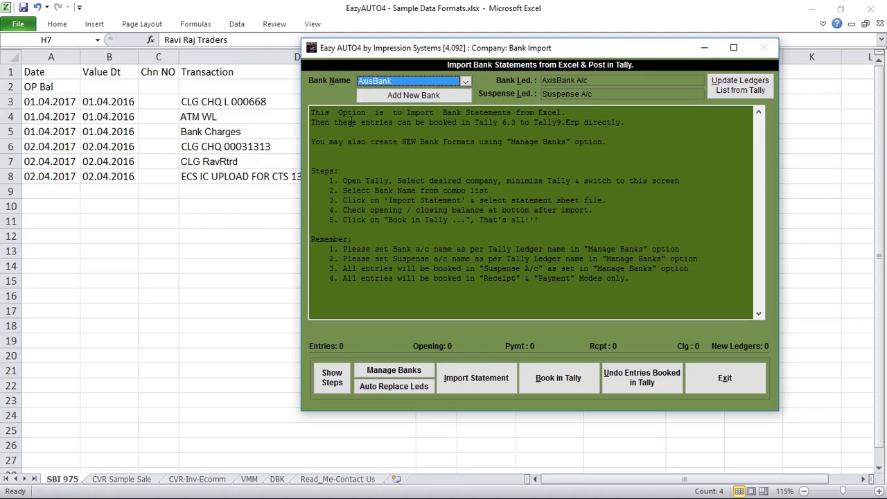
left_click_drag(502, 54, 425, 83)
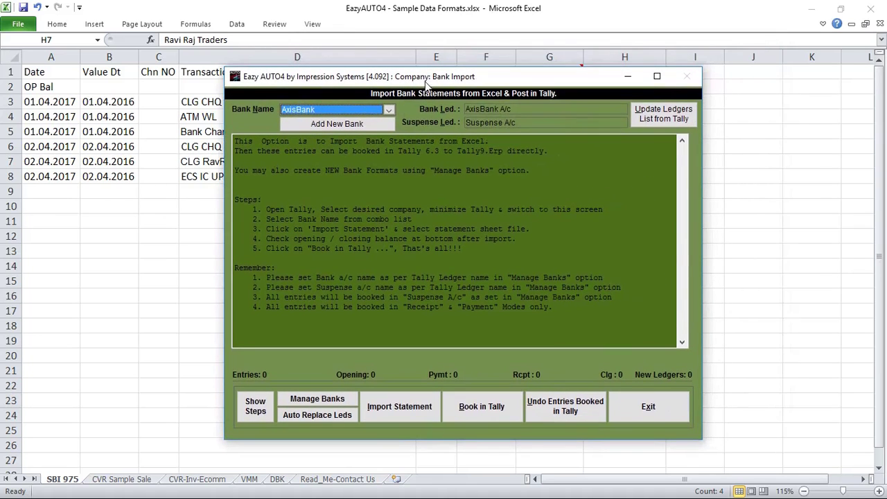
Refresh the ledger list from Tally (9 ledgers) and begin adding a new bank format.
left_click(658, 119)
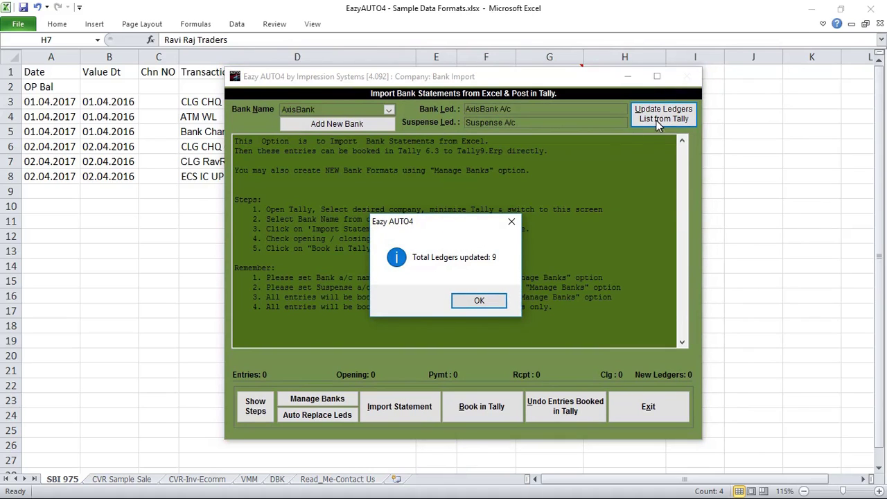
key("Return")
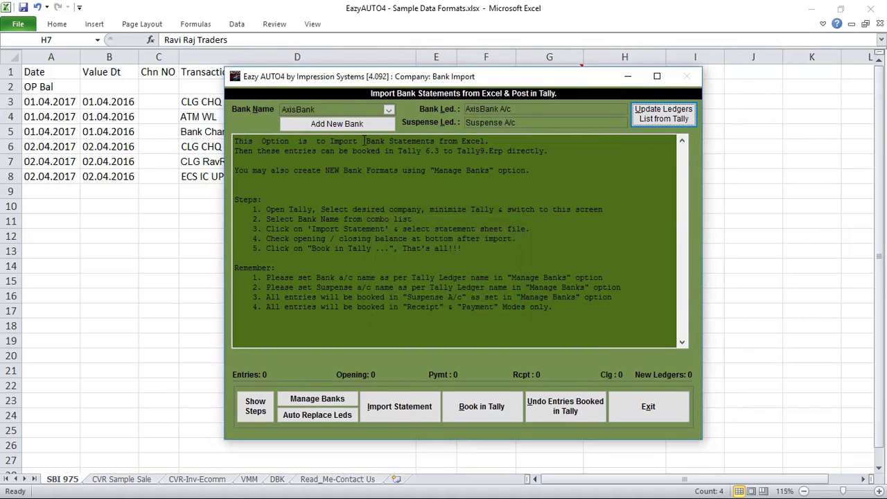
left_click(314, 128)
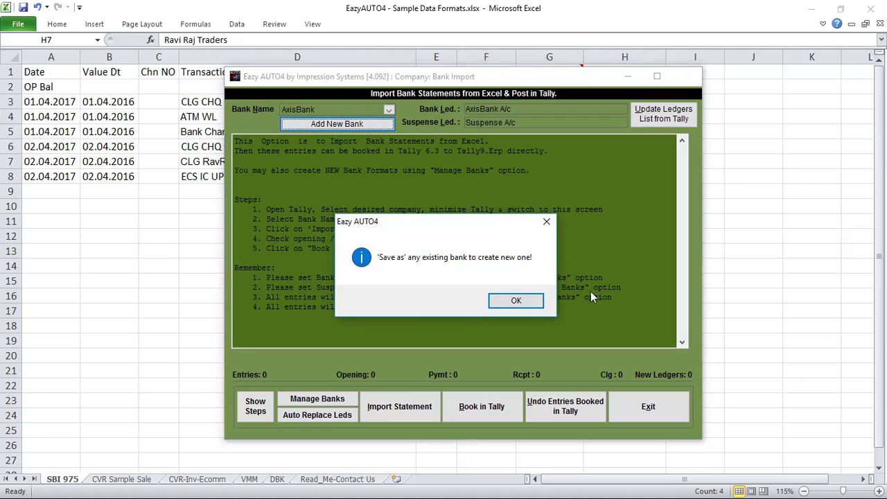
Base the new format on SBI Bank Current and name it 'New SBI 975'.
left_click(531, 298)
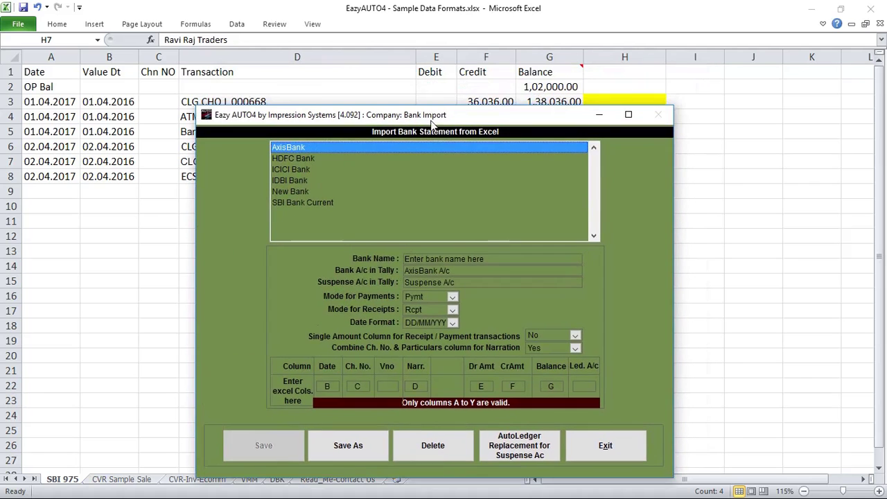
left_click(335, 203)
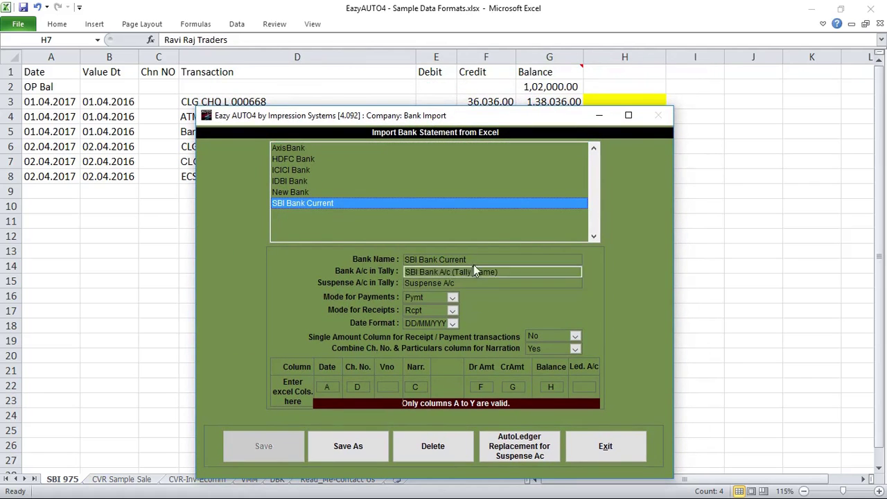
left_click_drag(468, 259, 380, 258)
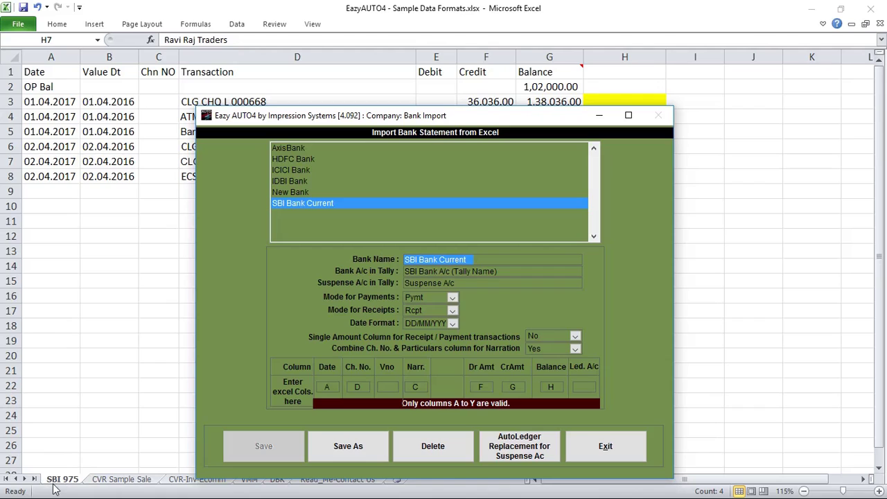
type("SBK")
key("ctrl+a")
type("New SB")
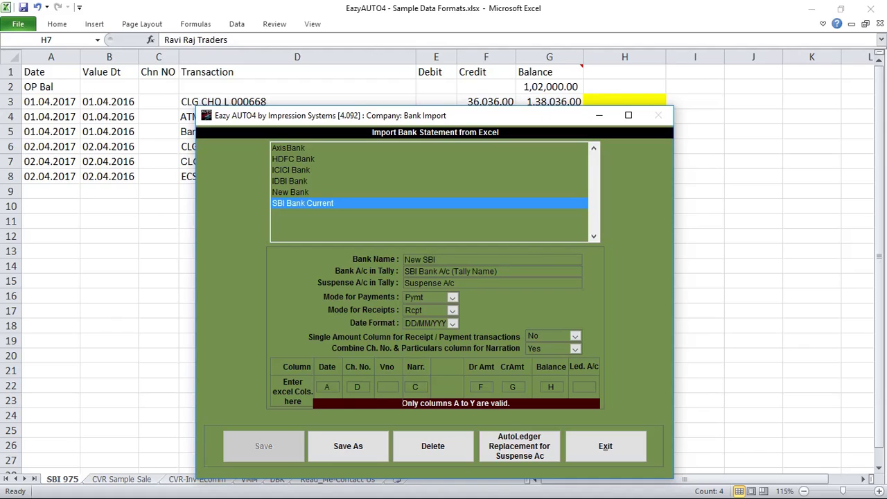
type("I 975")
key("Tab")
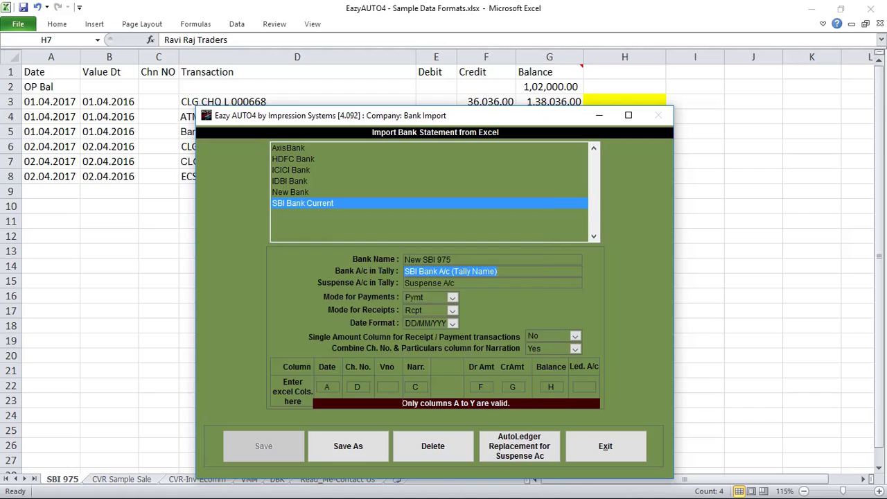
Link the bank account to My SBI 975 and the suspense ledger to Suspense Account.
key("Return")
key("Down")
key("Down")
key("Down")
key("Down")
key("Down")
key("Down")
key("Down")
key("Down")
key("Up")
key("Up")
key("Up")
key("Up")
key("Return")
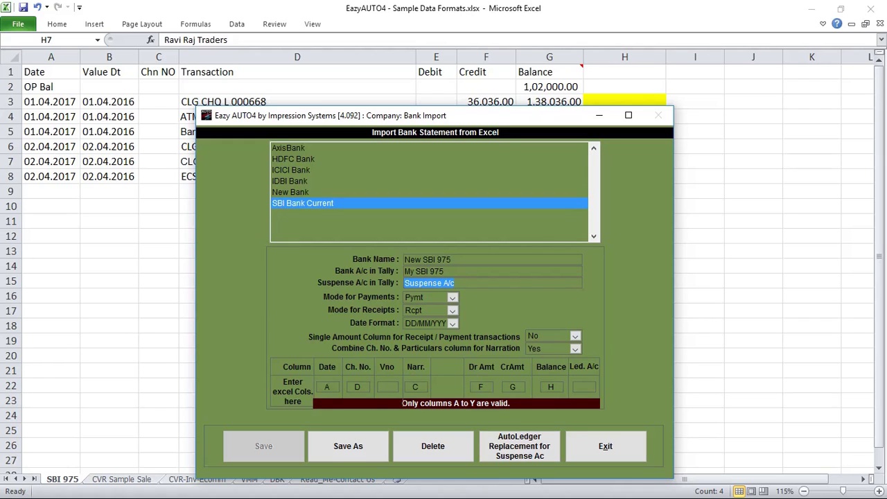
key("Return")
key("Down")
key("Down")
key("Down")
key("Down")
key("Down")
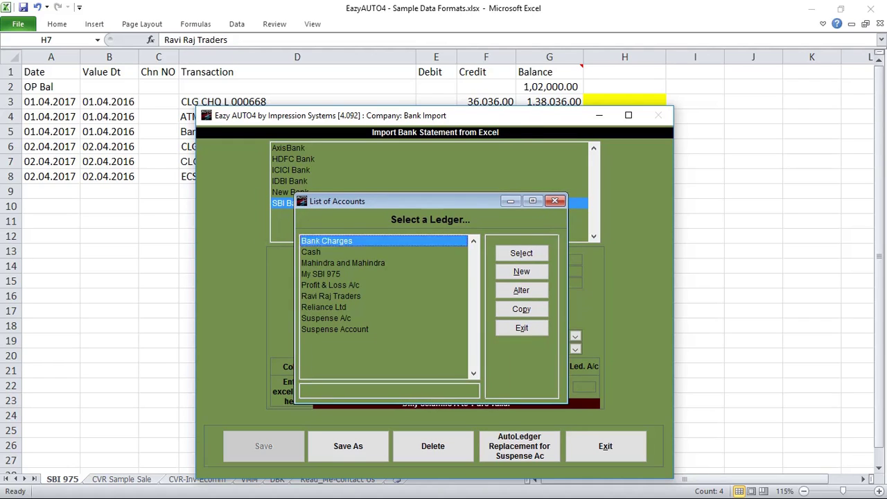
key("Down")
key("Down")
key("Down")
key("Down")
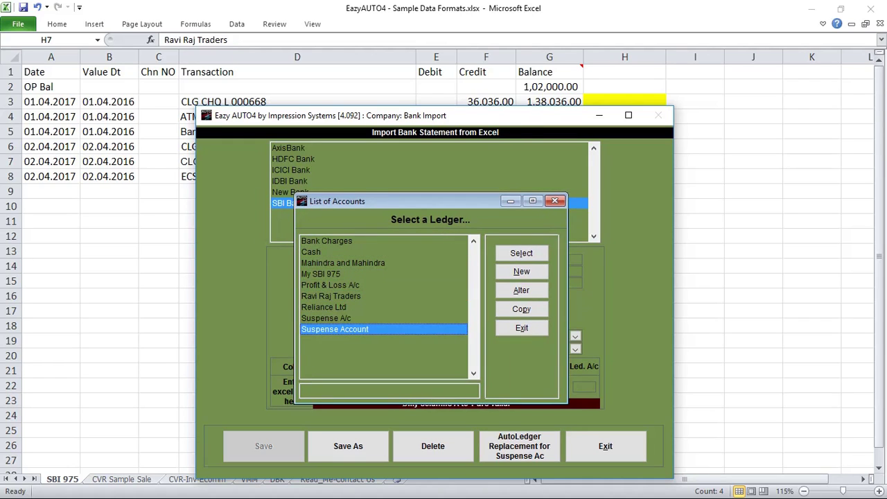
key("Return")
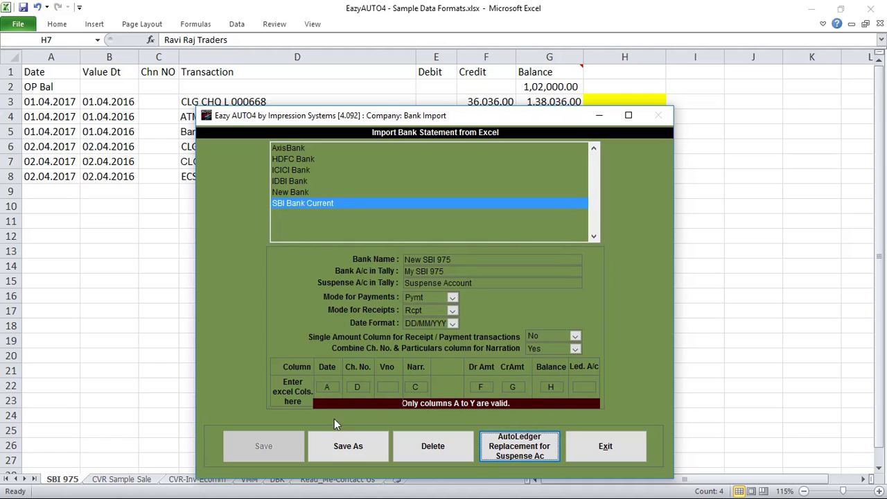
Map cheque number to column C, narration to D and debit amount to E.
left_click(336, 387)
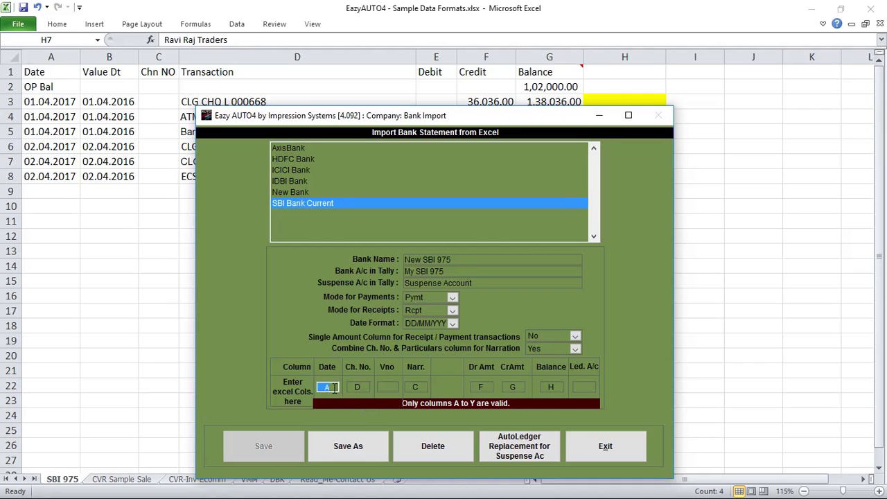
key("Tab")
type("C")
left_click(424, 387)
double_click(424, 386)
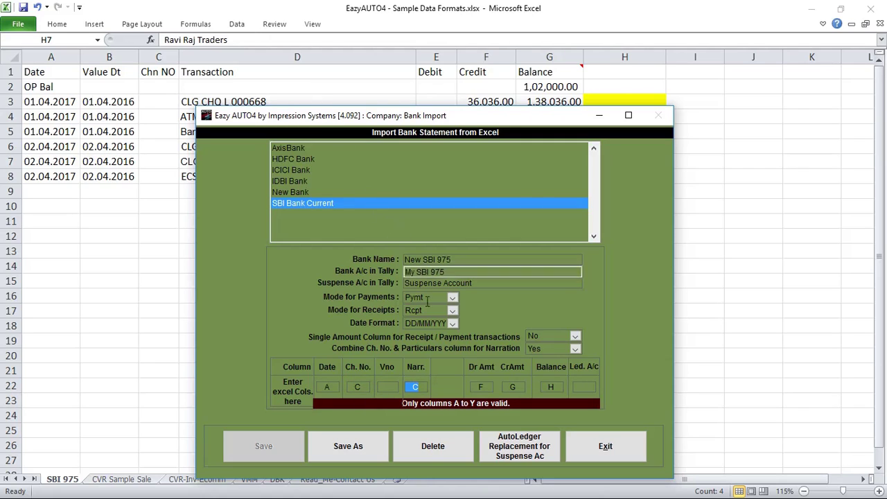
type("D")
key("Tab")
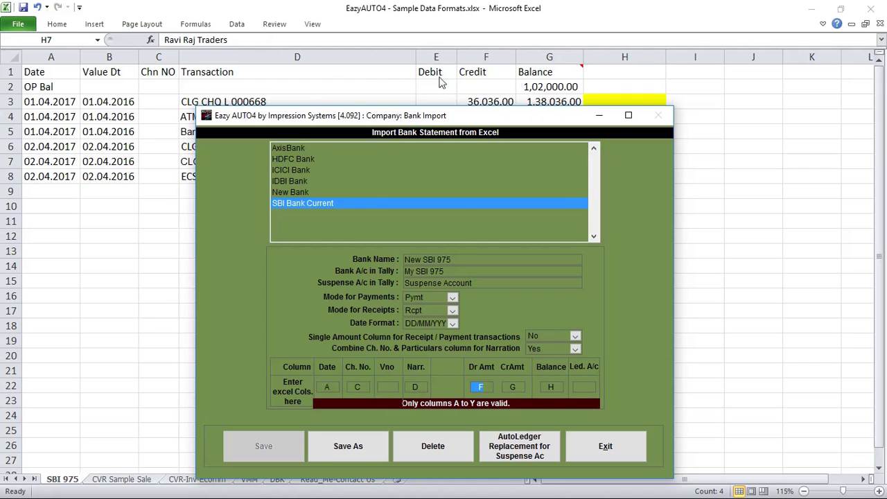
type("E")
key("Tab")
Verify credit column F and balance column G against the sheet, enter G, and save as a new format.
left_click(484, 48)
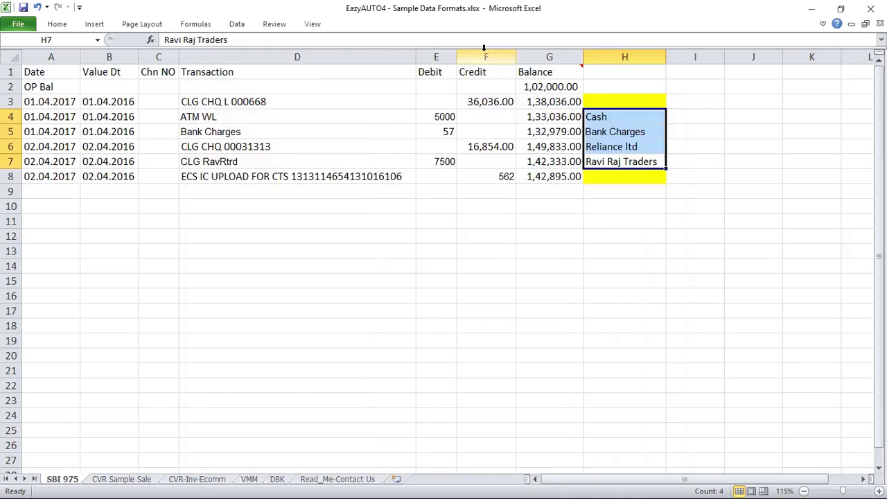
left_click(483, 47)
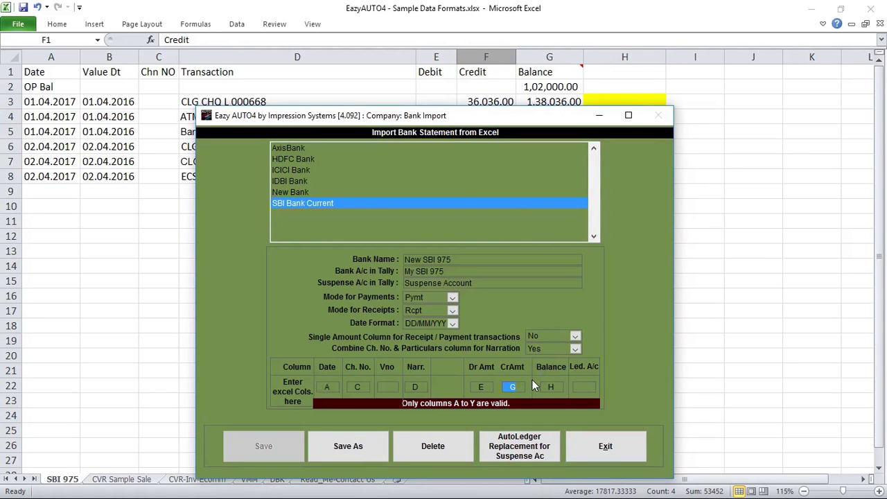
left_click(538, 50)
left_click(538, 52)
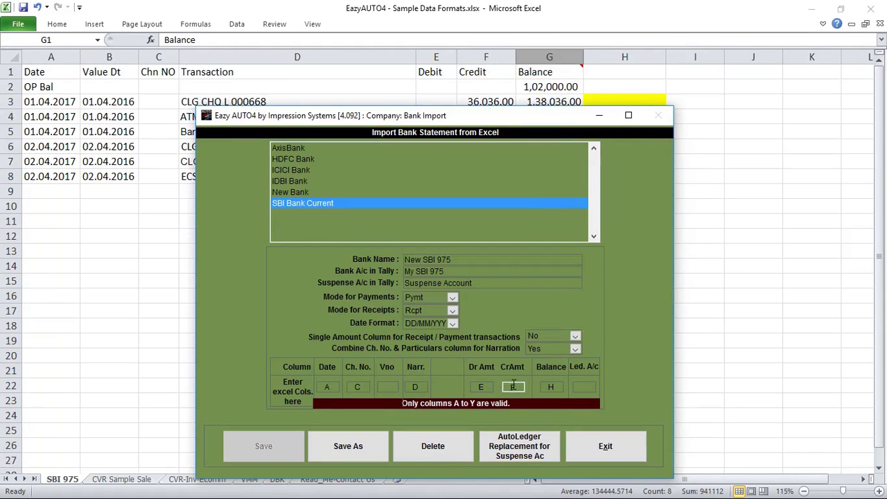
type("G")
left_click(613, 56)
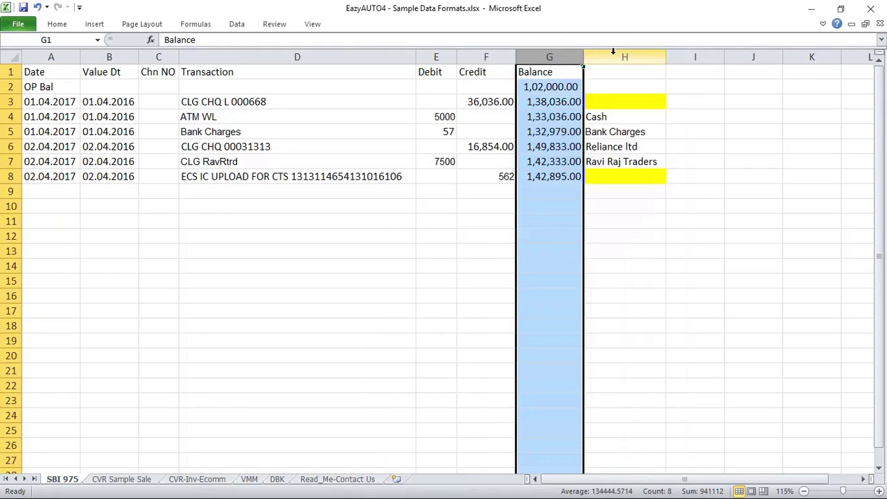
left_click(614, 55)
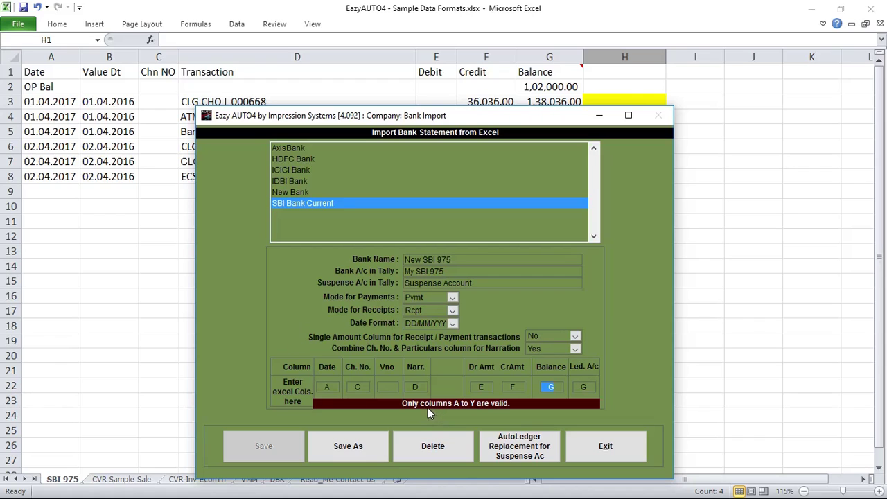
left_click(349, 452)
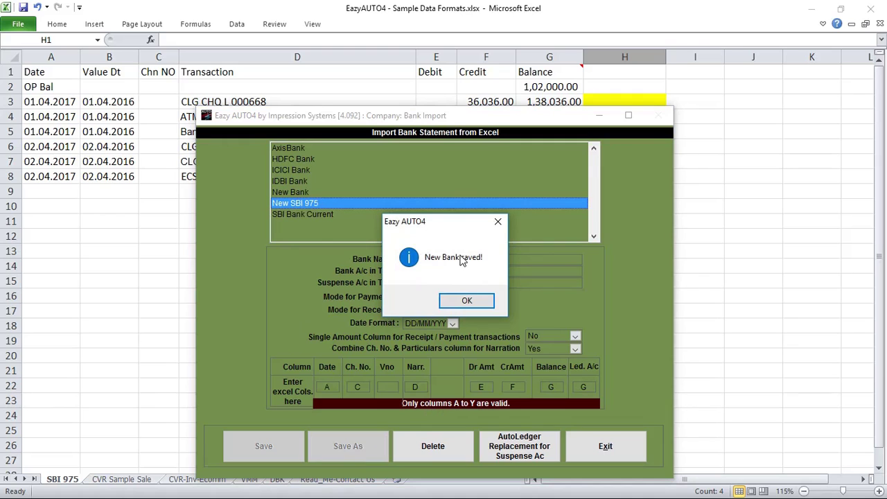
Acknowledge 'New Bank saved!' and choose New SBI 975 as the import screen's bank.
left_click(466, 300)
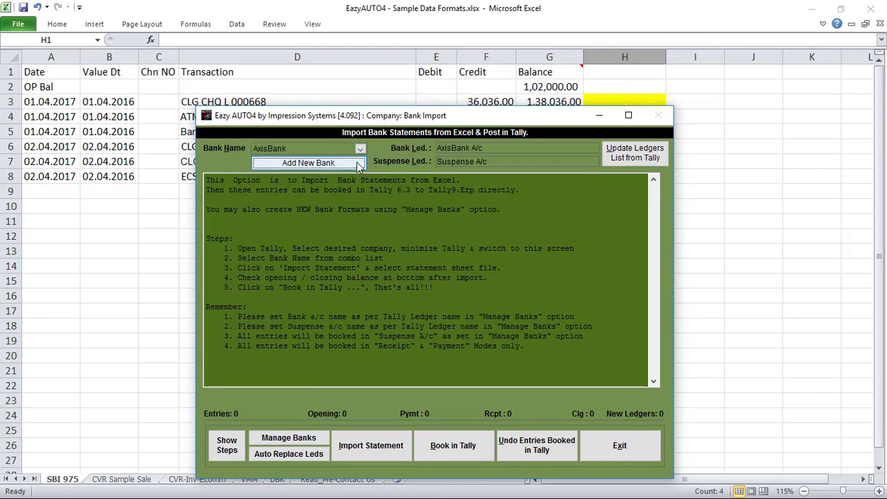
left_click(351, 116)
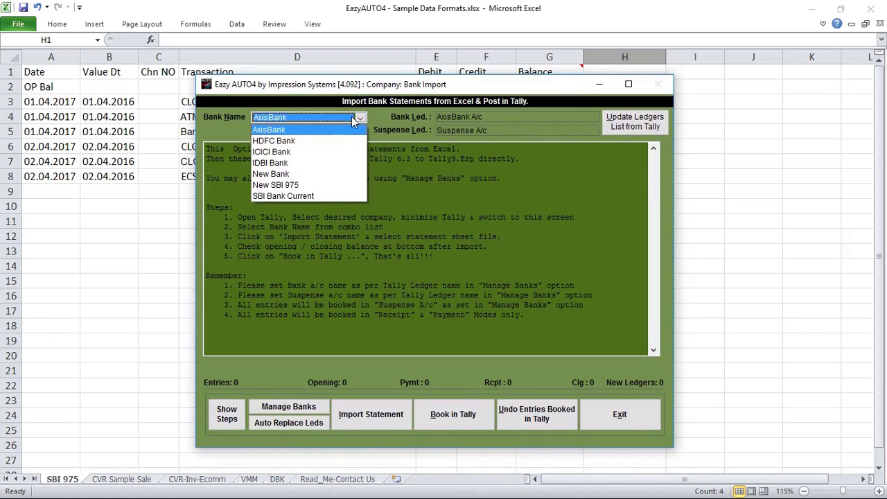
left_click(291, 186)
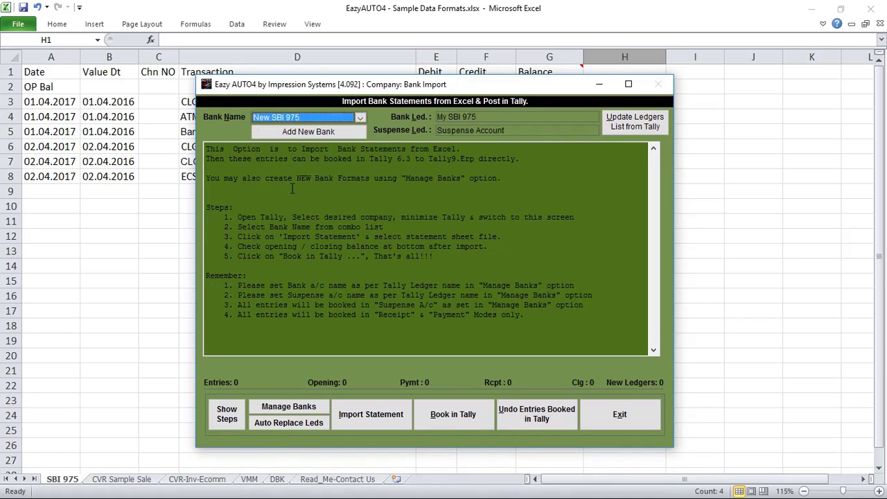
Import the SBI 975 sheet from EazyAUTO4 - Sample Data Formats.xlsx, bringing in 6 entries.
left_click(376, 416)
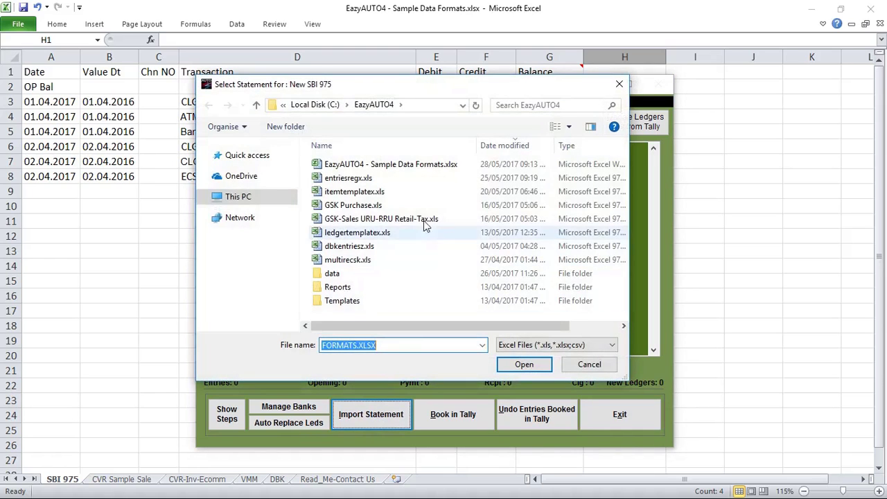
left_click(404, 163)
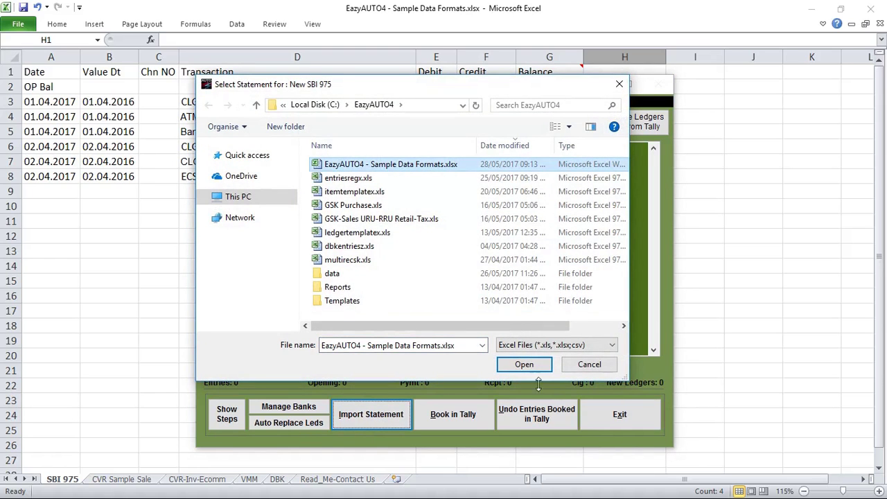
left_click(524, 365)
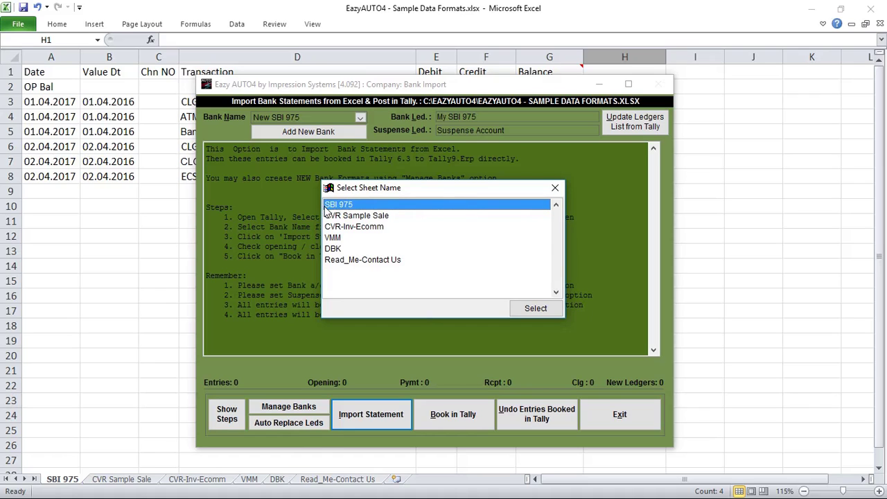
left_click(530, 309)
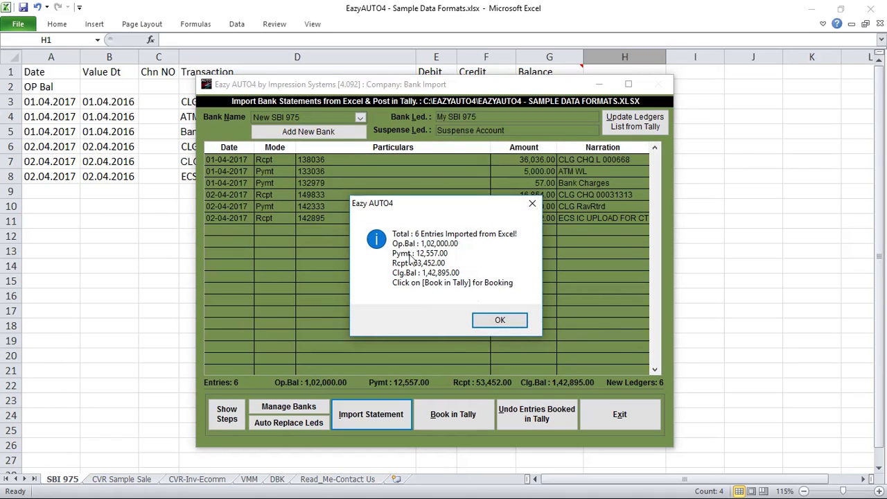
left_click(499, 322)
left_click_drag(467, 94, 432, 219)
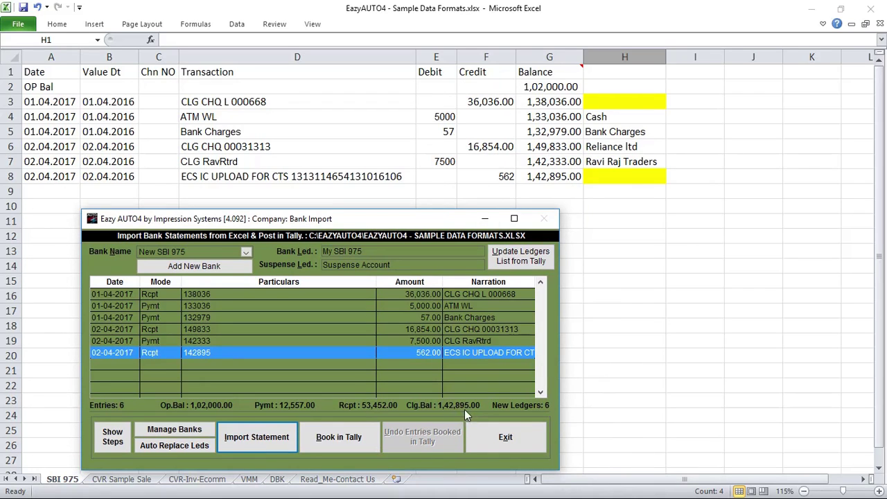
Review the list of new ledgers to be created from the statement.
left_click(509, 405)
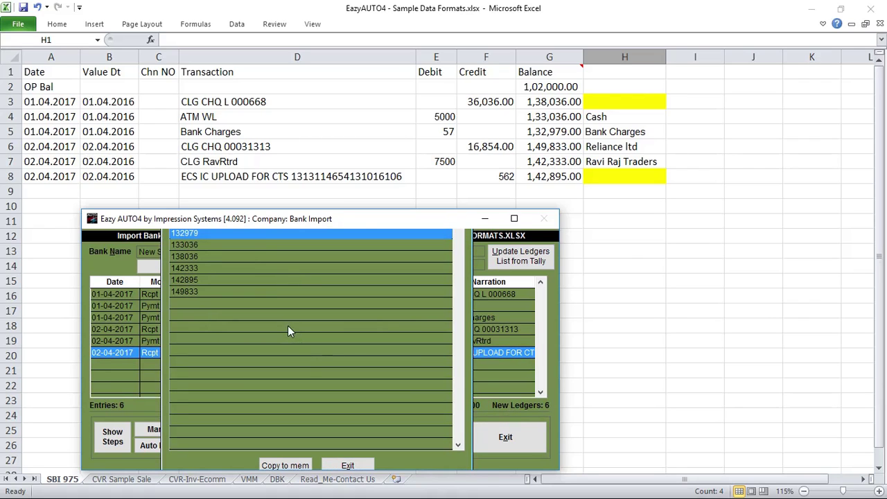
left_click_drag(362, 220, 376, 109)
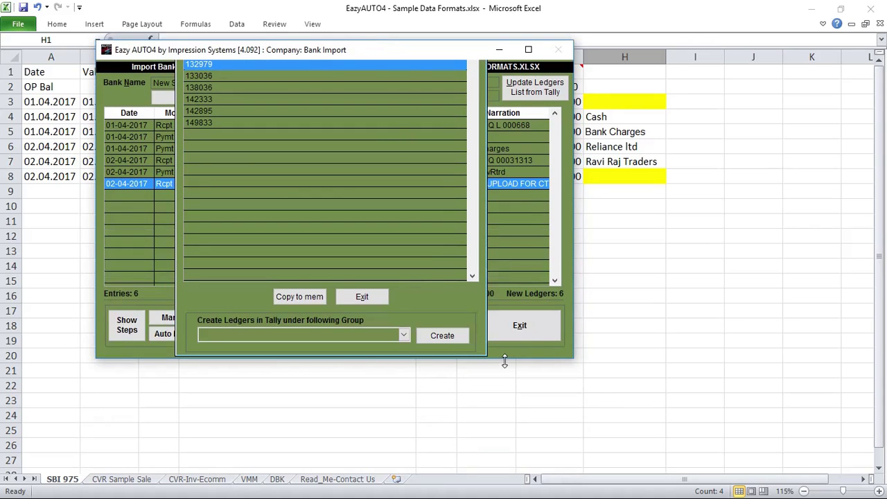
left_click_drag(437, 43, 459, 90)
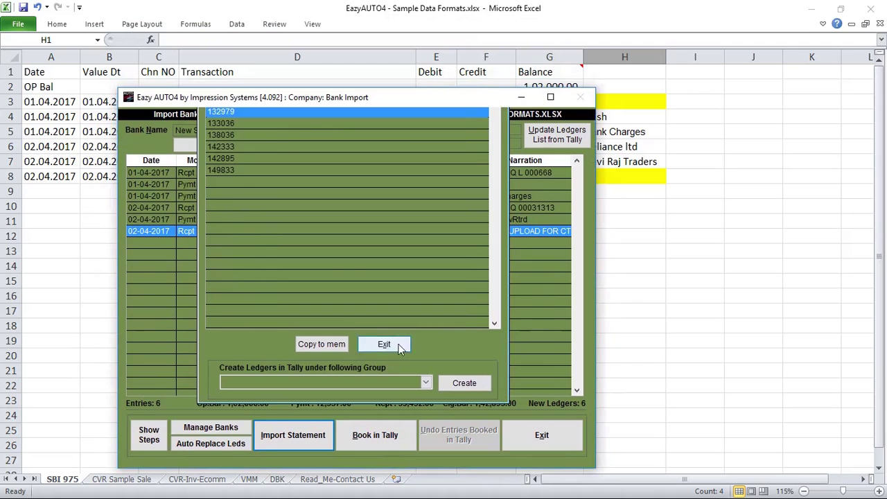
left_click(384, 344)
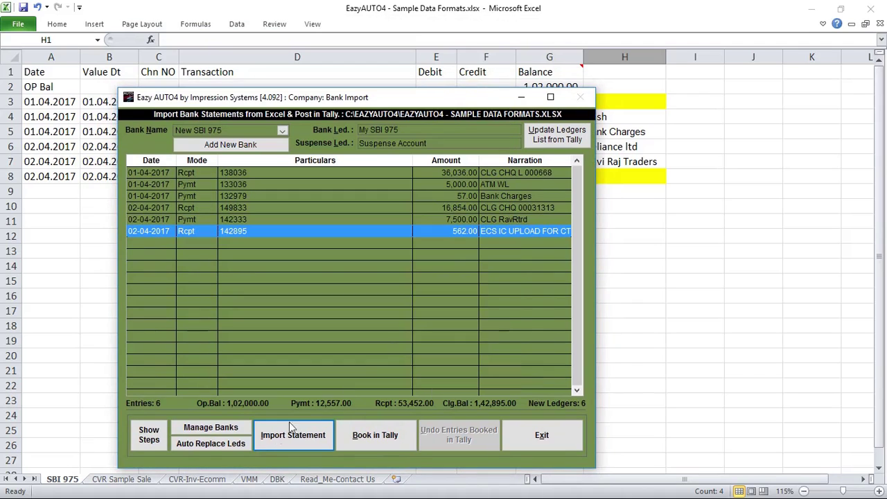
Map Led. A/c to column H in the New SBI 975 bank settings and save.
left_click(211, 428)
left_click(513, 369)
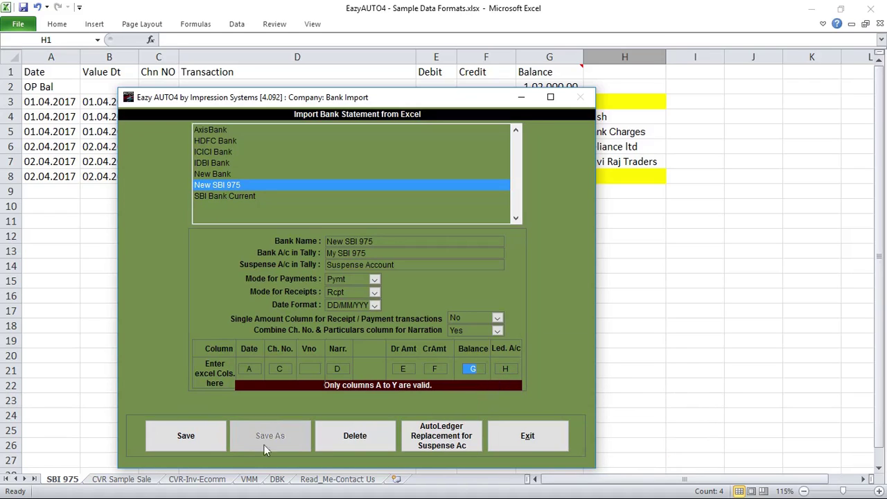
left_click(195, 437)
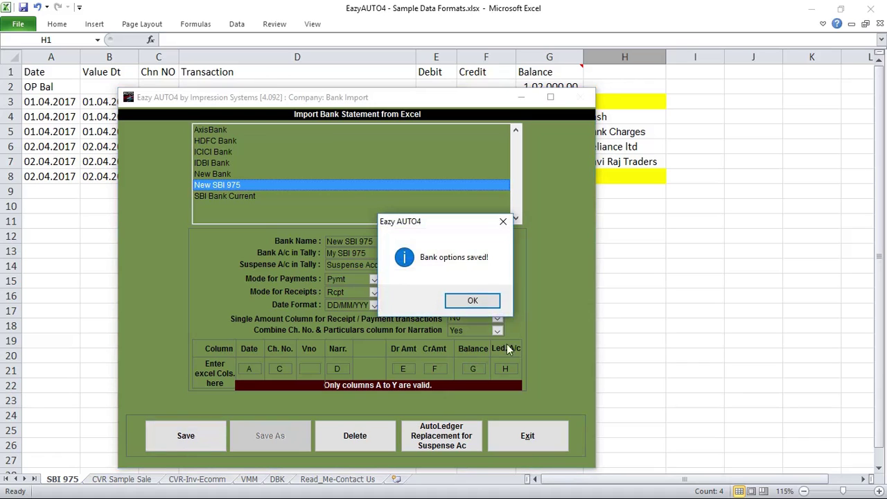
left_click(466, 305)
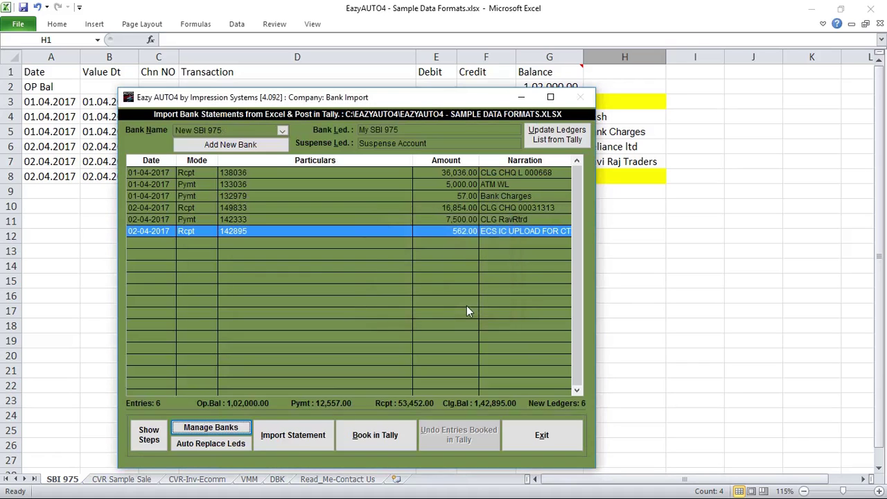
Re-import the Sample Data Formats workbook and check ledger names H4:H7 in Excel.
left_click(312, 442)
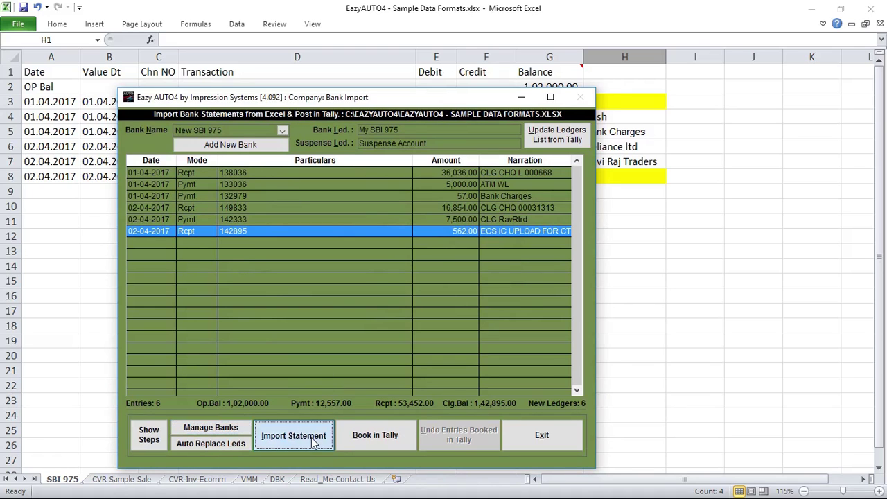
double_click(363, 178)
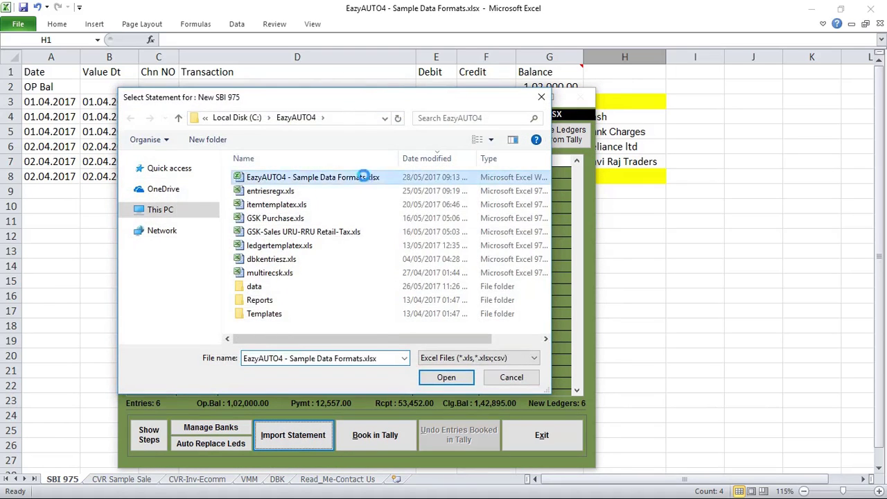
left_click(547, 313)
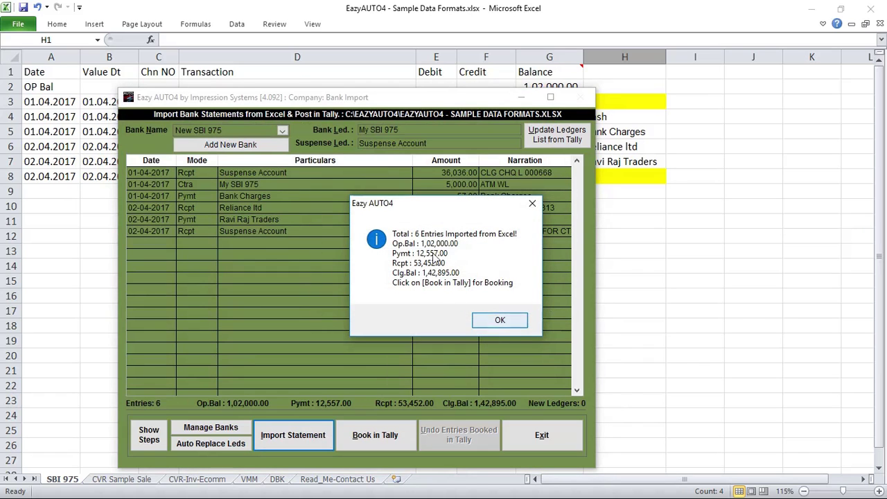
left_click(500, 321)
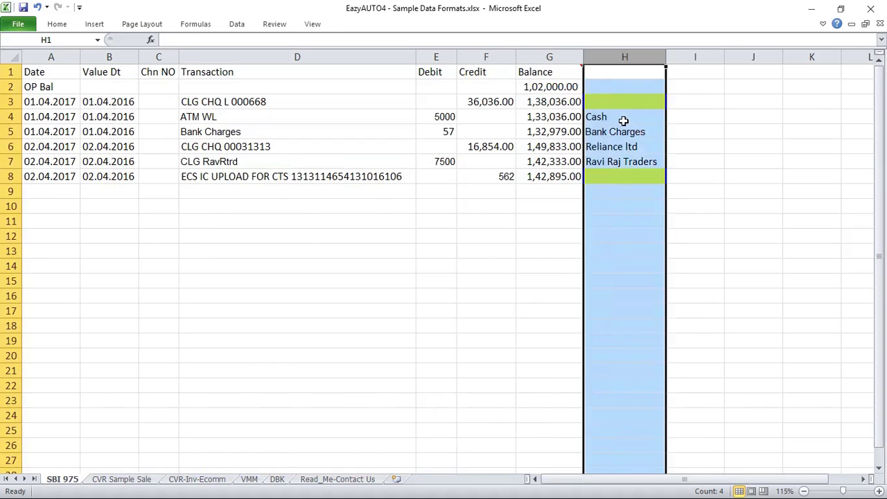
left_click_drag(624, 123, 624, 161)
key("alt+Tab")
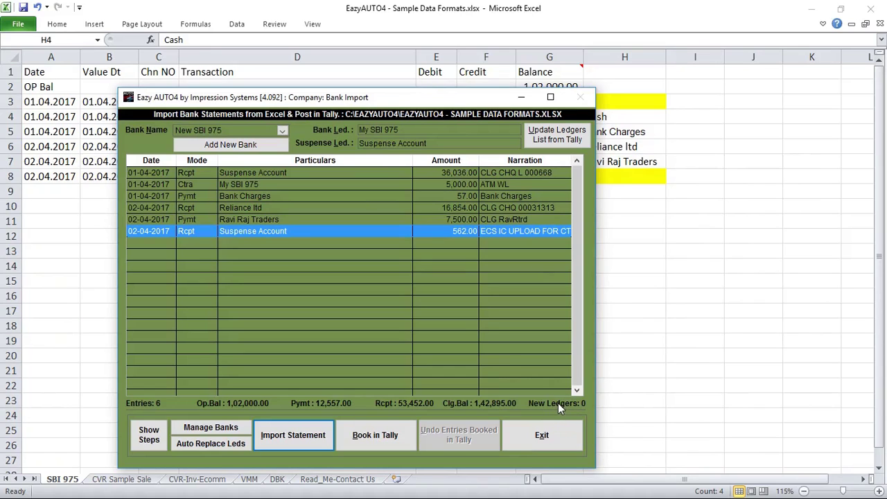
Book all six entries into the current Tally company, then switch to Tally.ERP 9.
left_click(374, 436)
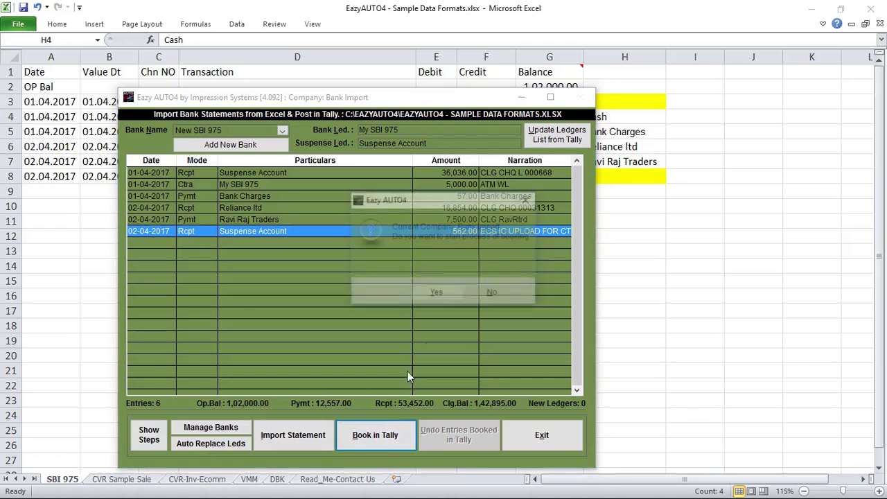
left_click(440, 299)
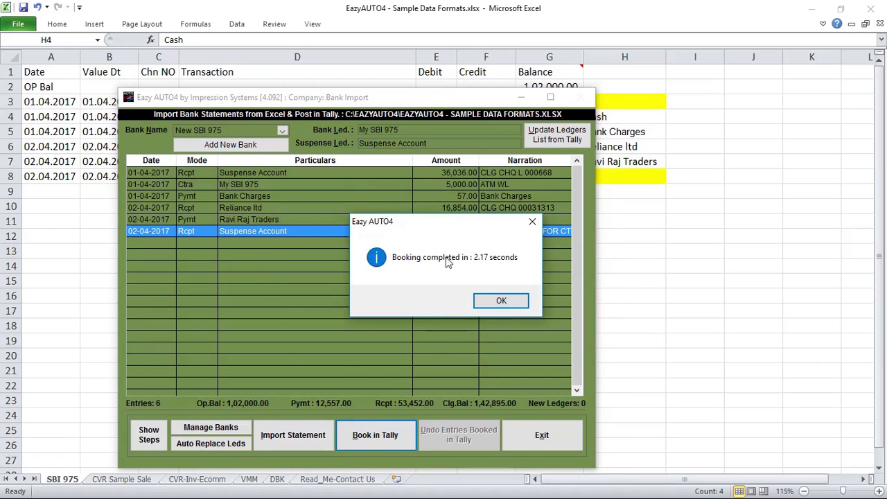
left_click(501, 303)
key("alt+Tab")
key("Tab")
key("Down")
key("Down")
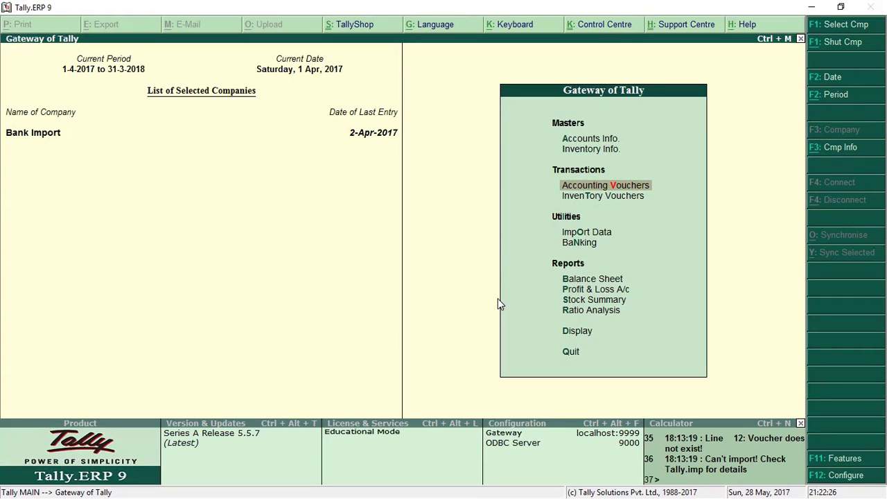
Display the My SBI 975 ledger vouchers for 1-4-2017 to 2-4-2017.
key("d")
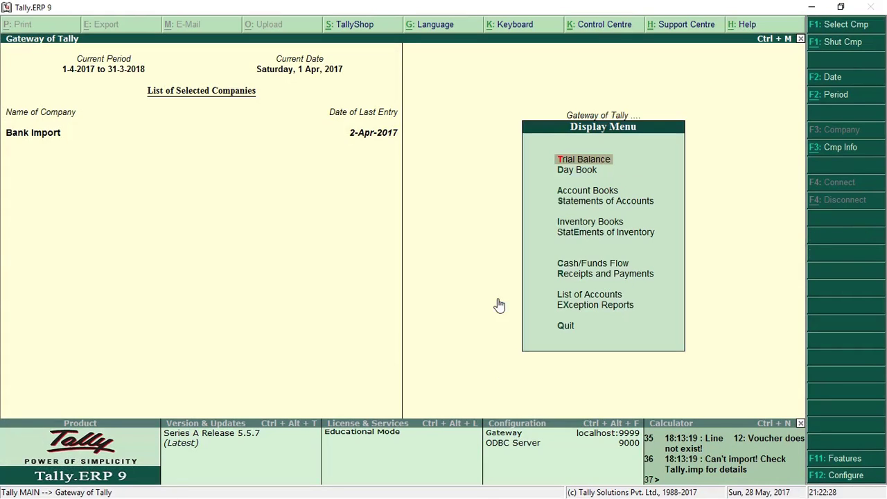
key("a")
type("l")
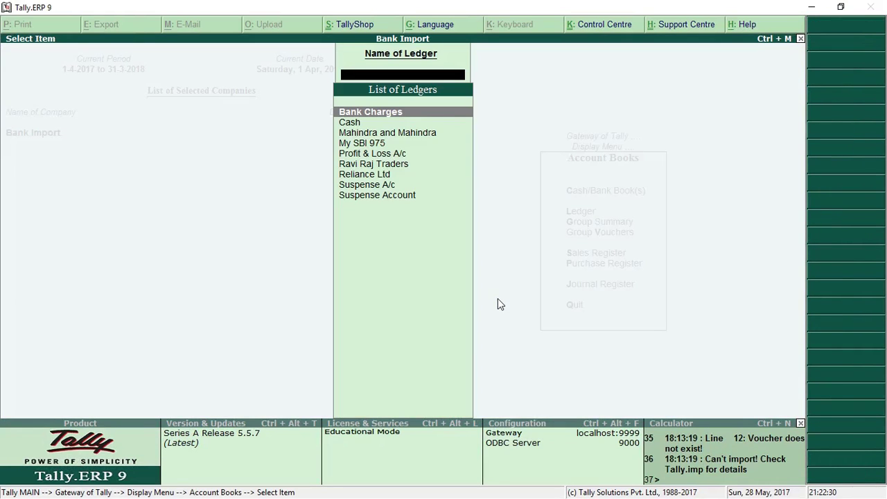
type("M")
key("Down")
key("Return")
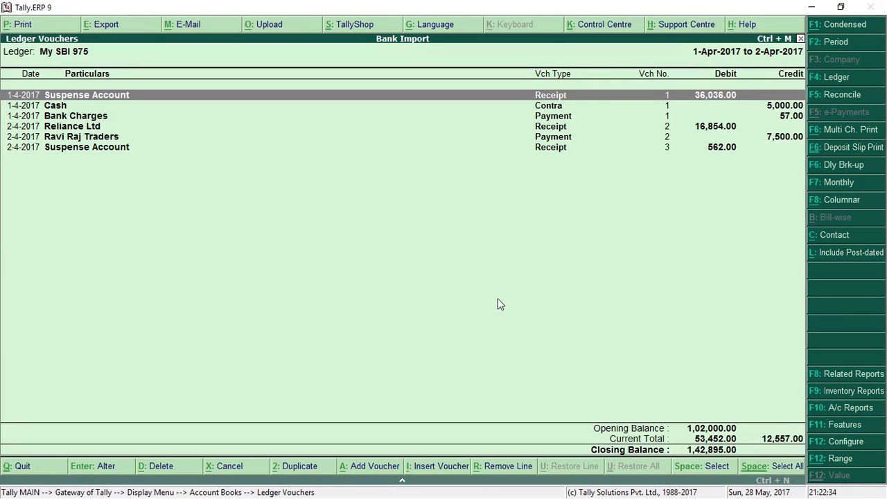
key("F2")
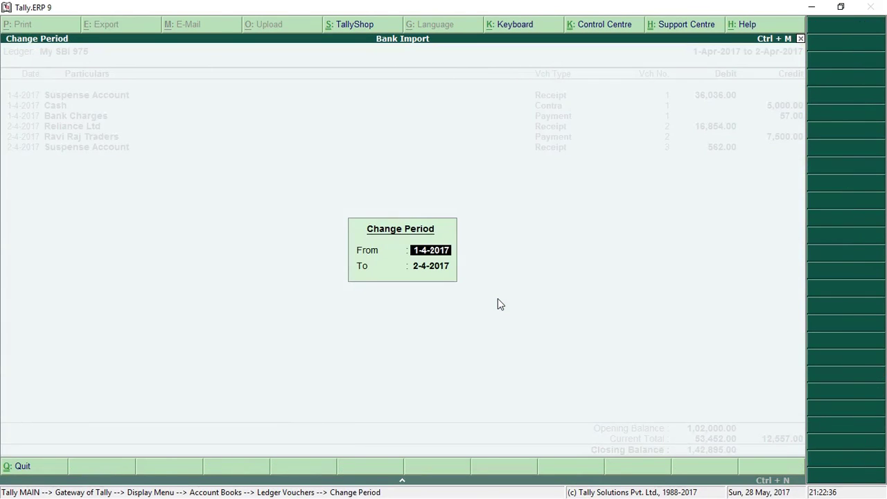
key("Return")
key("Return")
Place a restored Excel window below Tally's vouchers and check the opening balance in G2.
key("alt+Tab")
key("alt+Tab")
key("alt+Tab")
double_click(487, 8)
left_click_drag(505, 204, 516, 177)
left_click(568, 243)
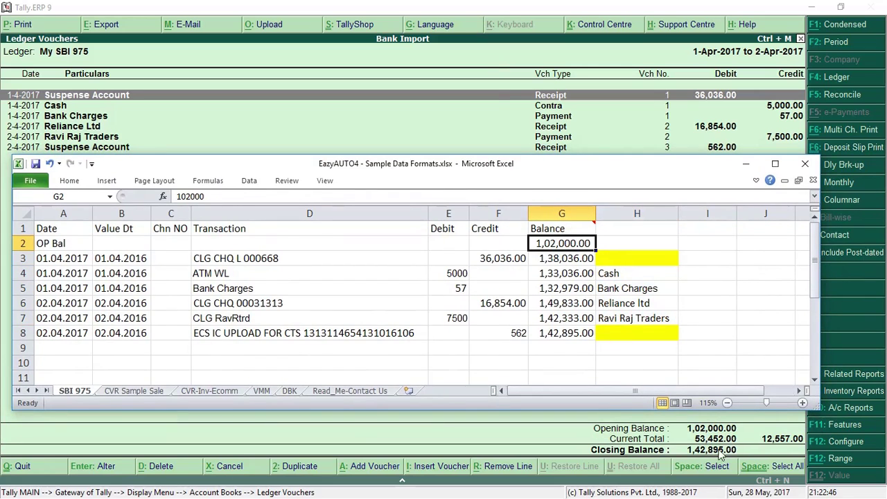
In the Excel statement, check the closing balance G8, ledger cells H3, H8 and the Cash ledger H4, then select the ATM WL row A4:H4.
left_click(569, 333)
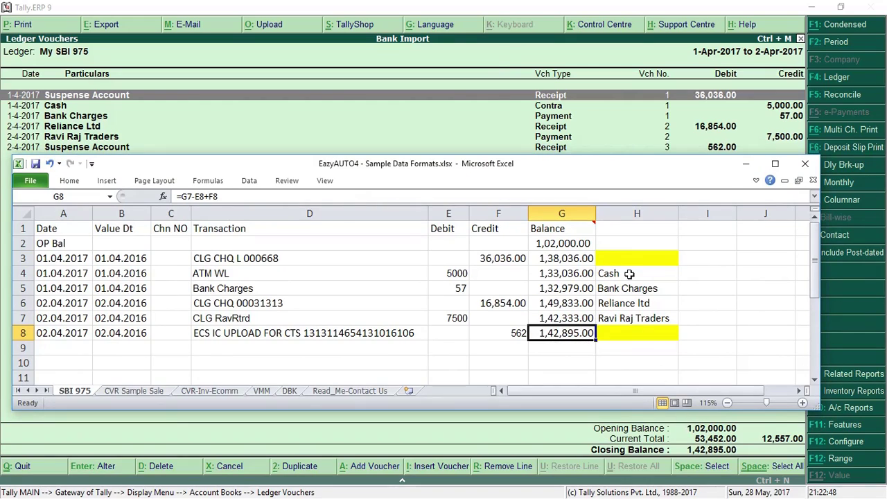
left_click(627, 258)
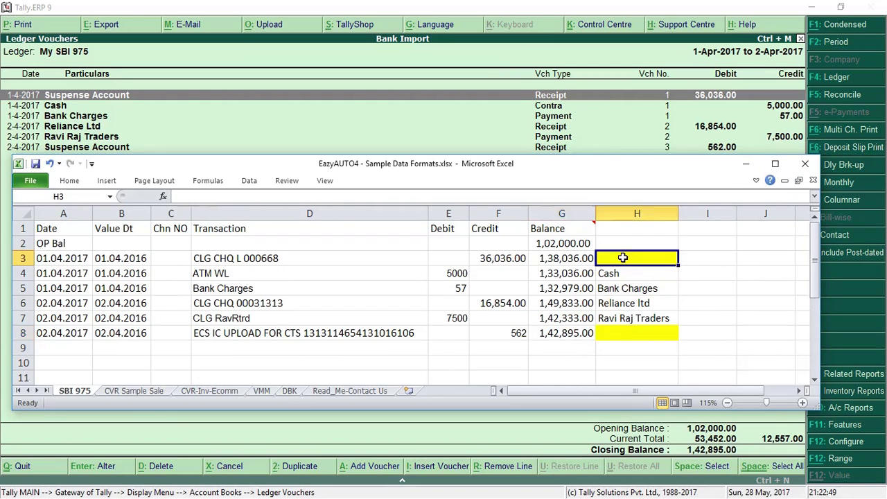
left_click(627, 333)
left_click(620, 255, "ctrl")
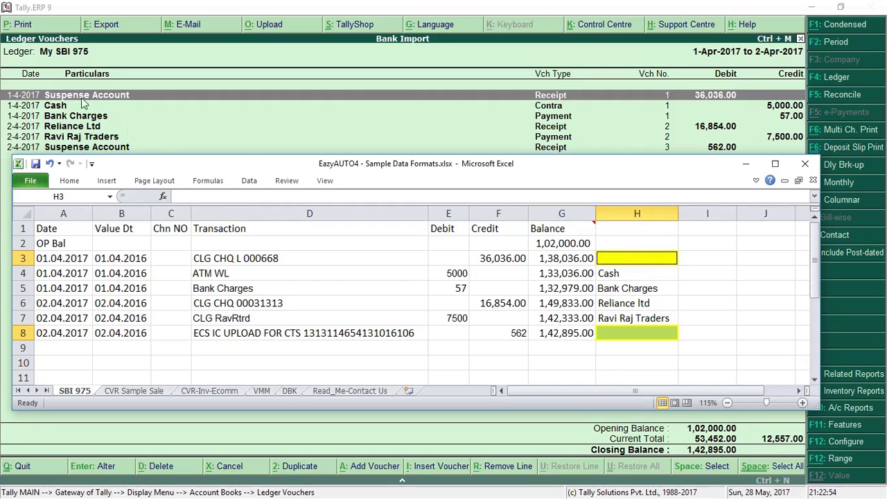
left_click(608, 272)
left_click(36, 273)
left_click_drag(36, 273, 661, 276)
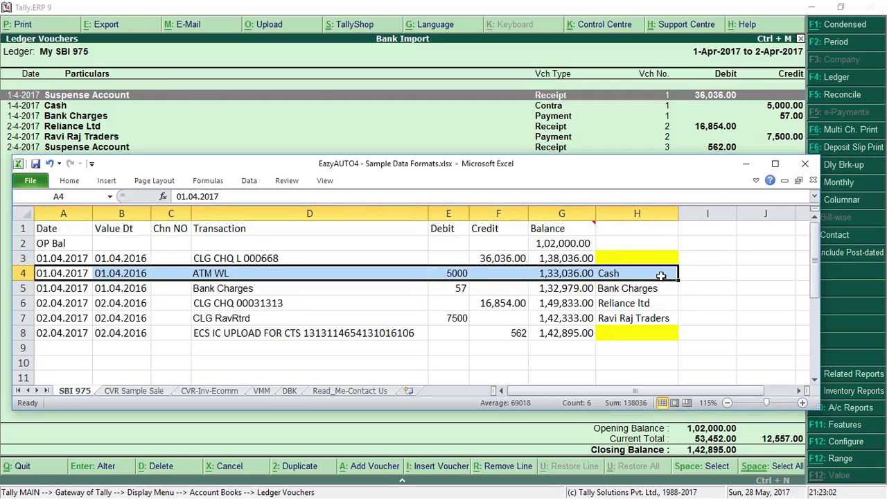
Open the 5,000.00 Cash contra voucher No. 1 in Tally for review, then return to the Excel sheet.
left_click(572, 111)
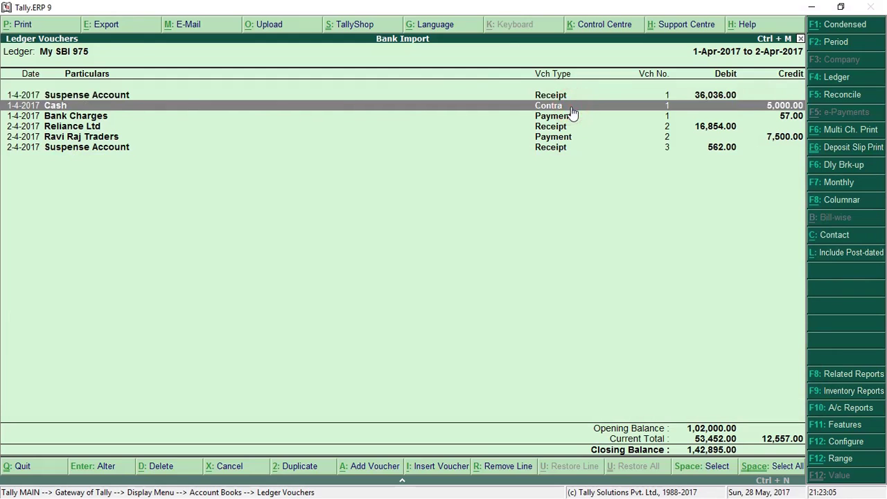
left_click(572, 111)
key("alt+Tab")
left_click(629, 223)
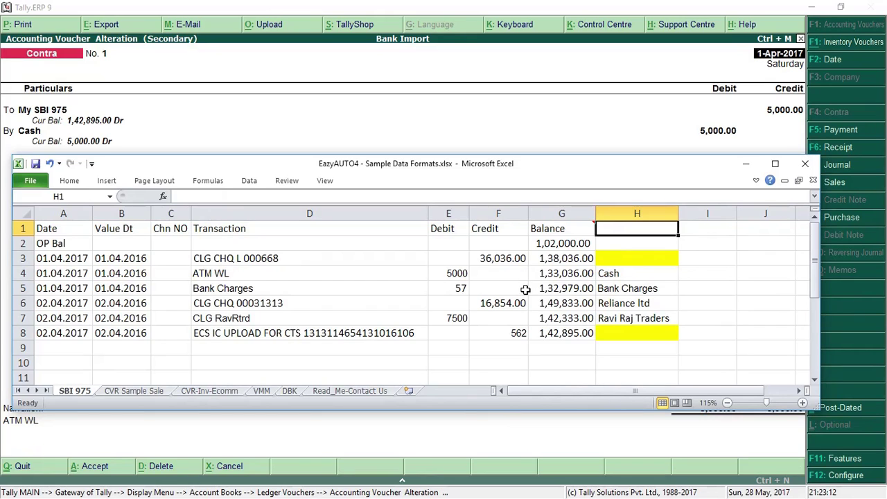
Show the desktop and open the Please Share.jpg picture.
key("super+d")
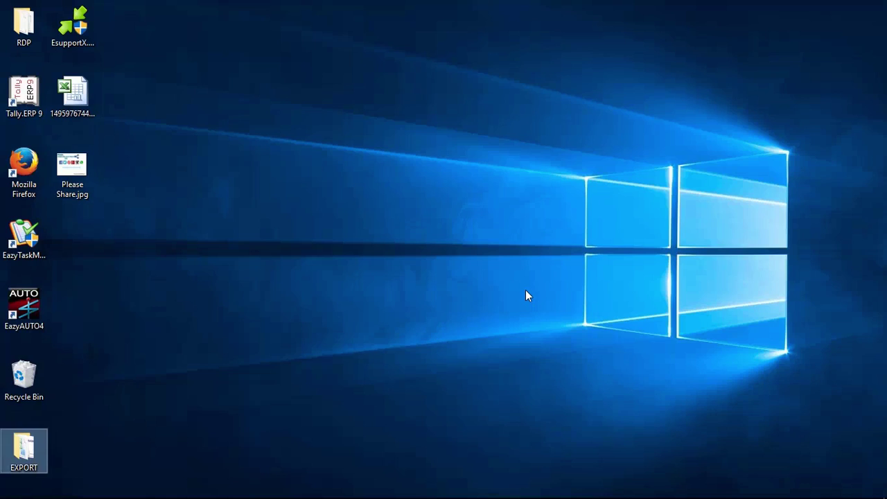
key("Up")
key("Up")
key("Up")
key("Up")
key("Up")
key("Right")
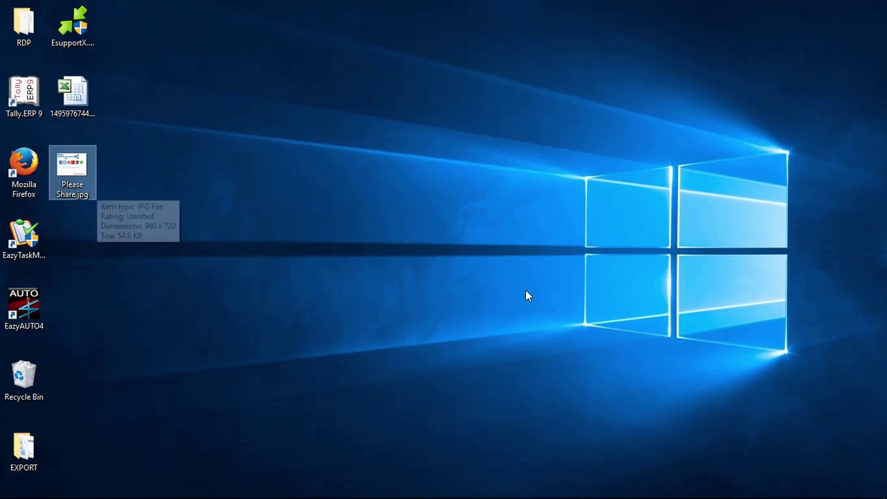
key("Return")
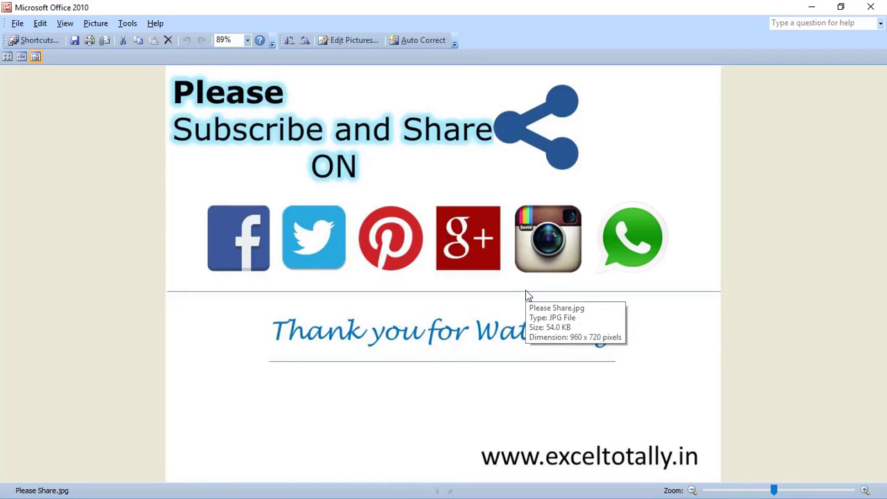